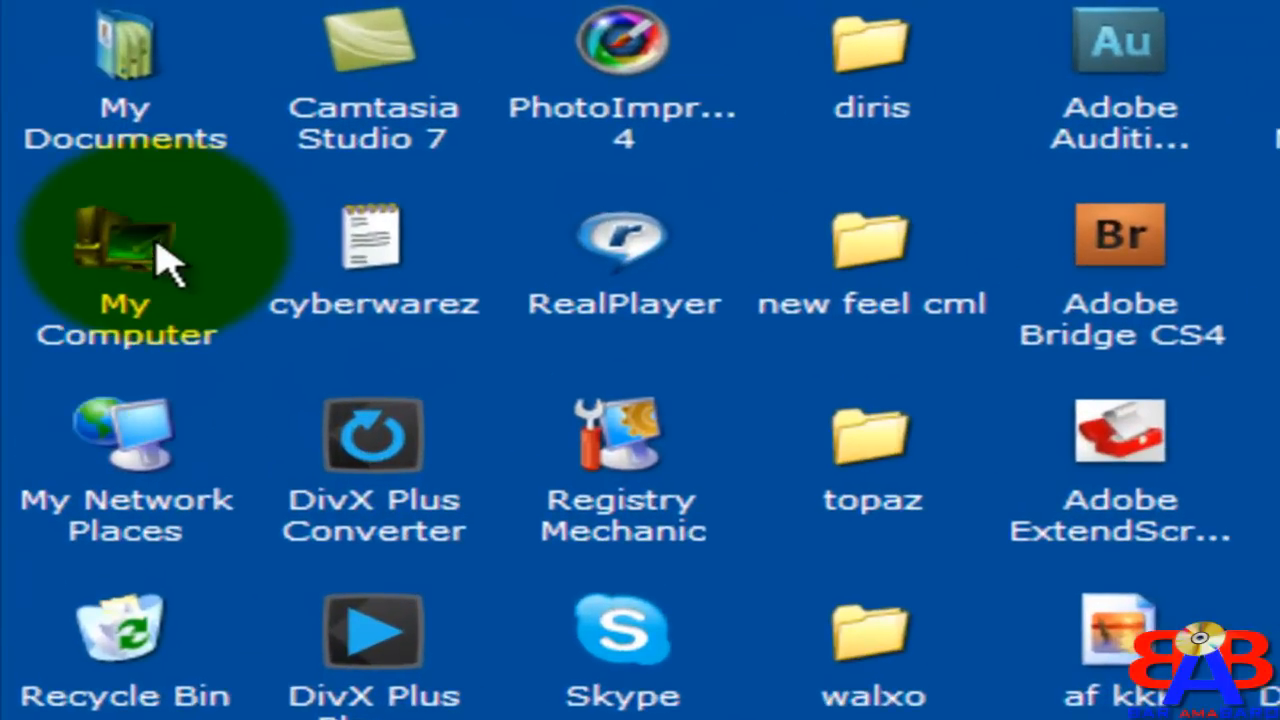
Open Disk Management in the computer's management console and examine the HAGIO (H:) and E: volumes.
right_click(163, 263)
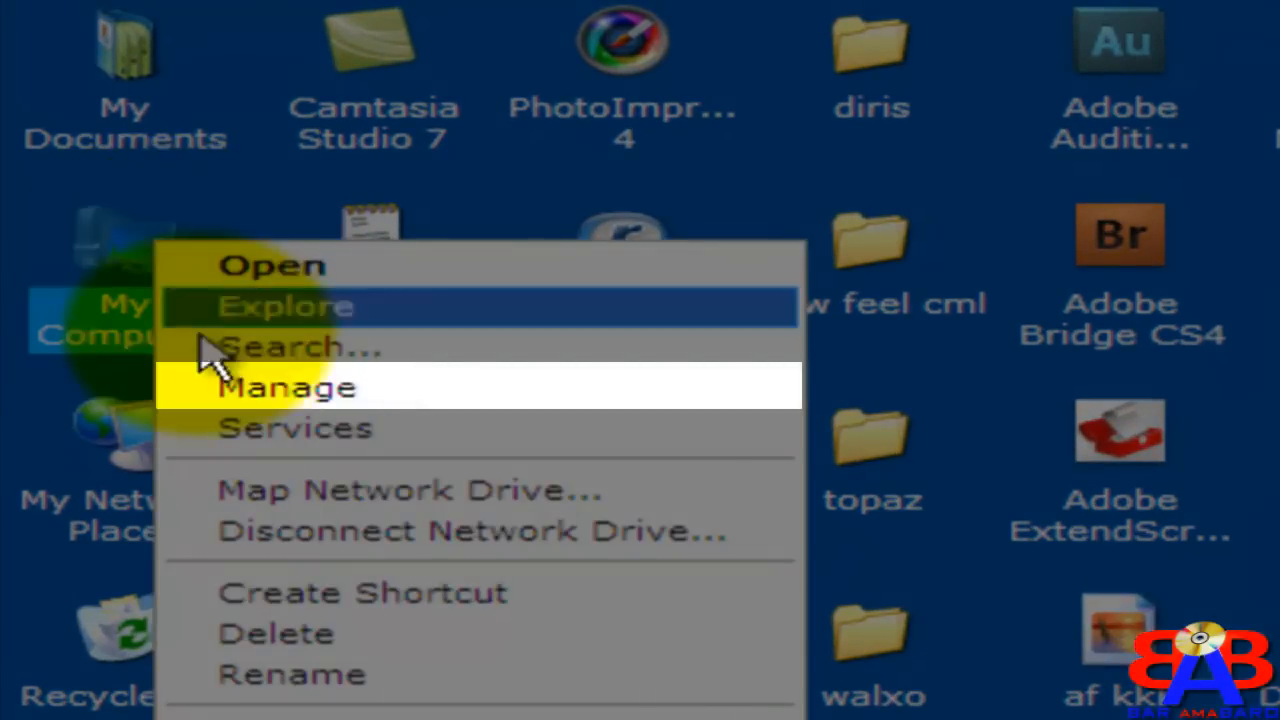
left_click(398, 388)
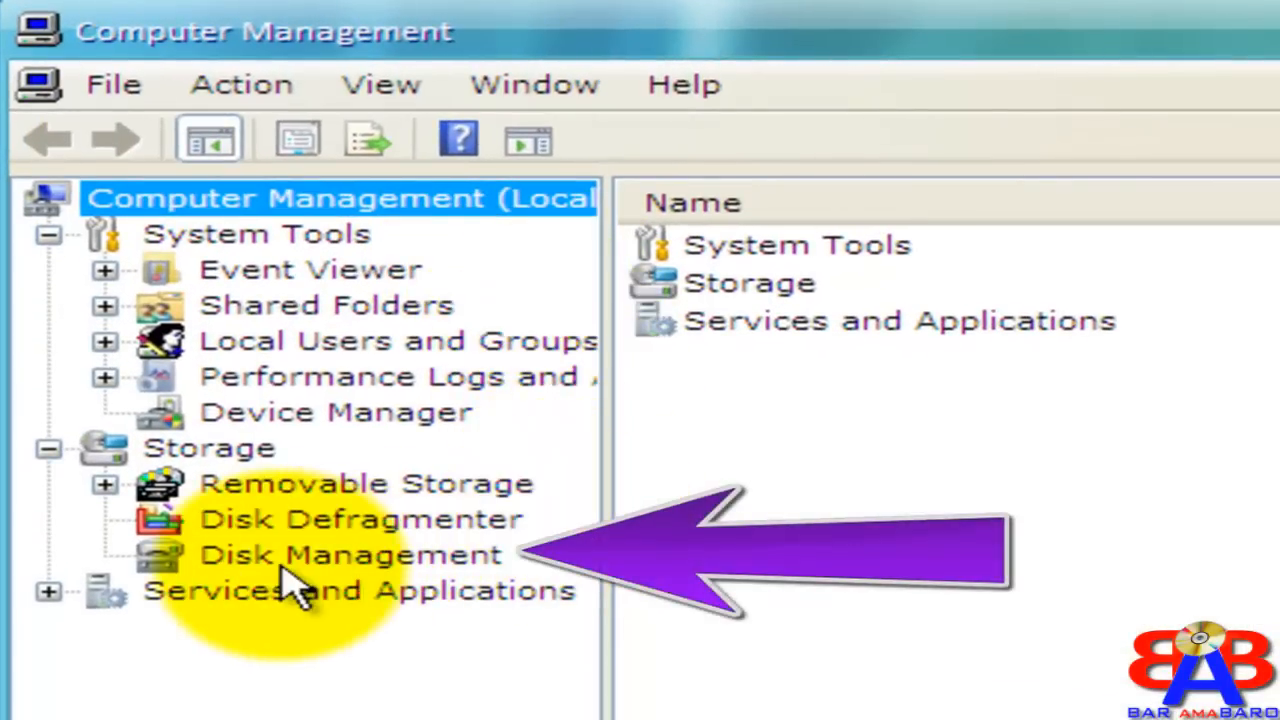
left_click(272, 558)
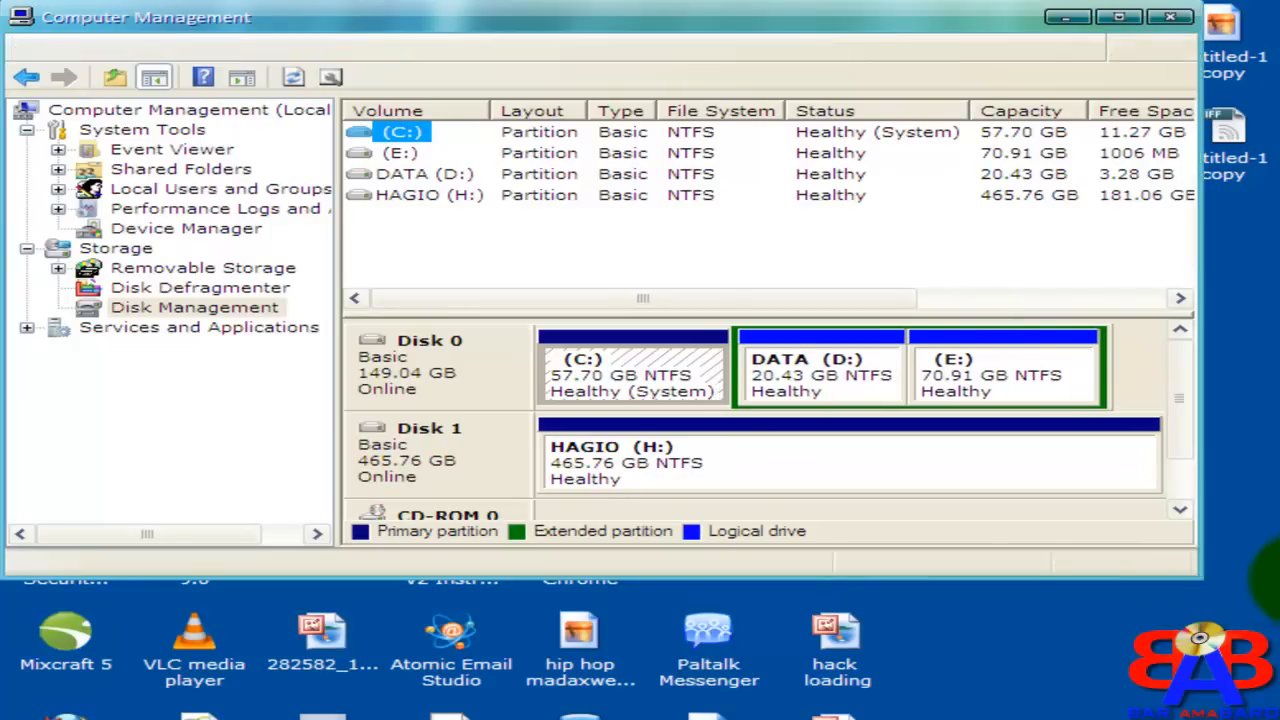
left_click_drag(1279, 578, 1279, 582)
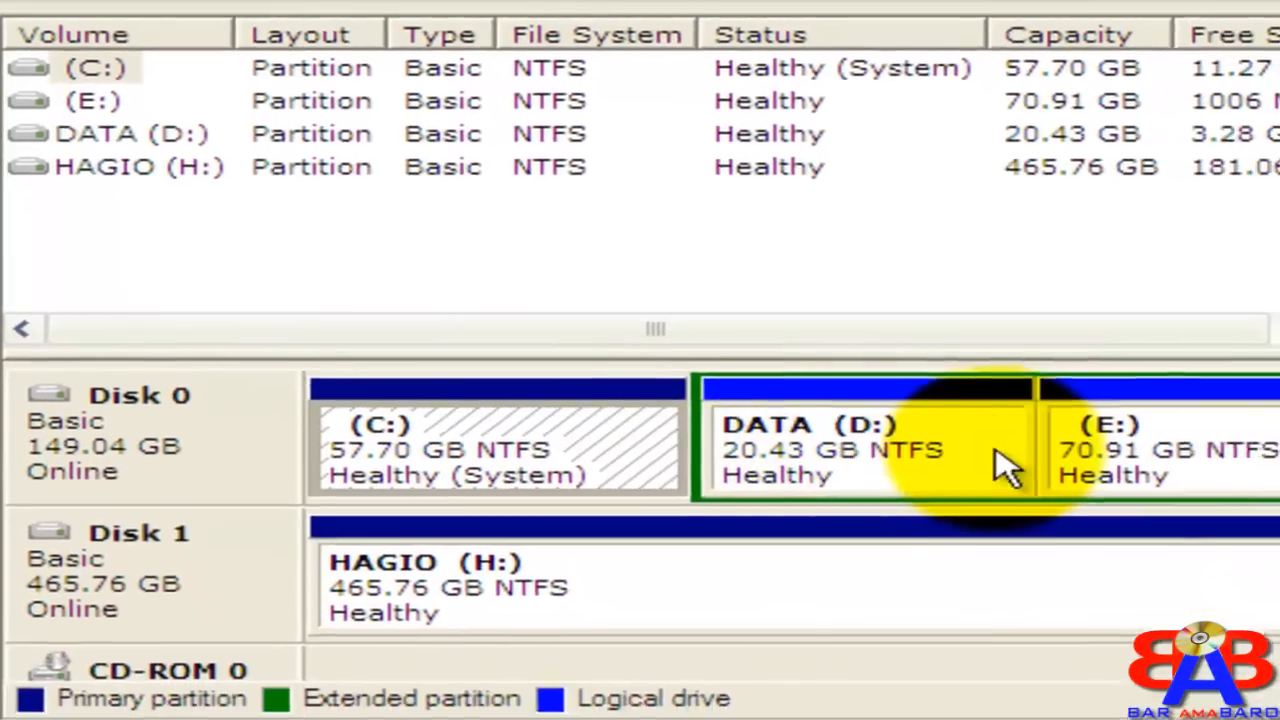
left_click(535, 597)
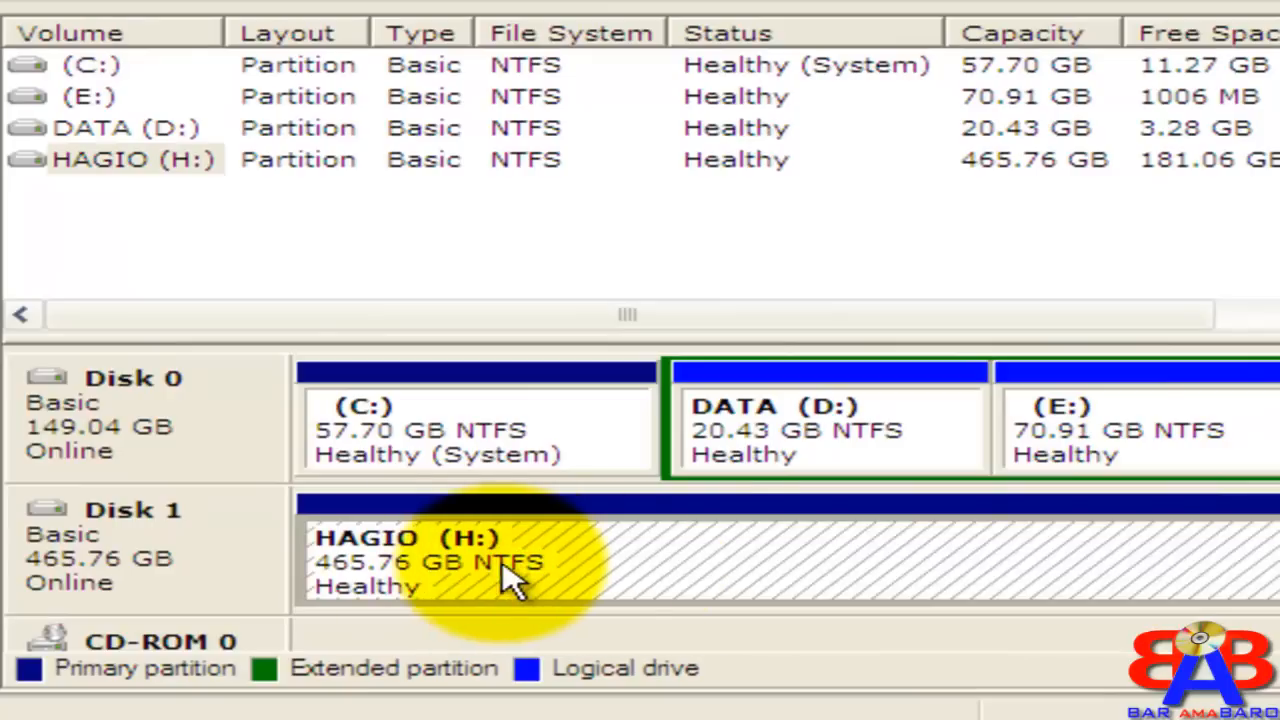
left_click(1066, 470)
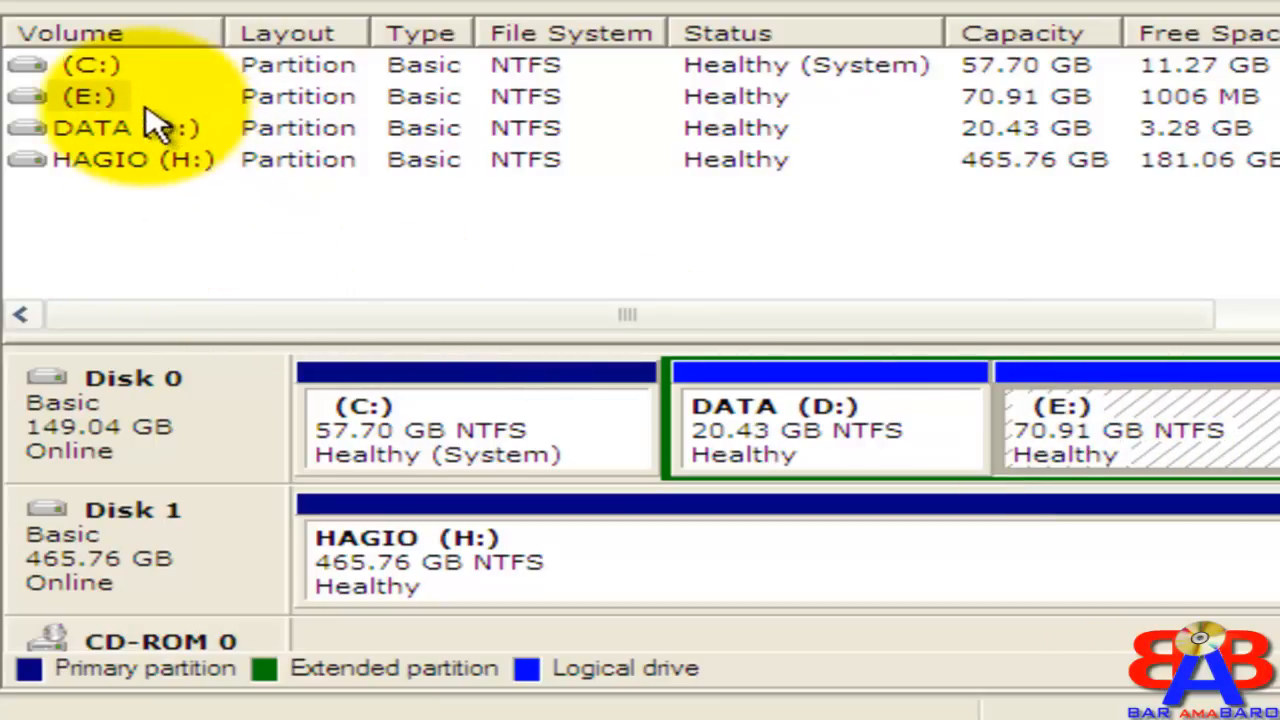
left_click(104, 100)
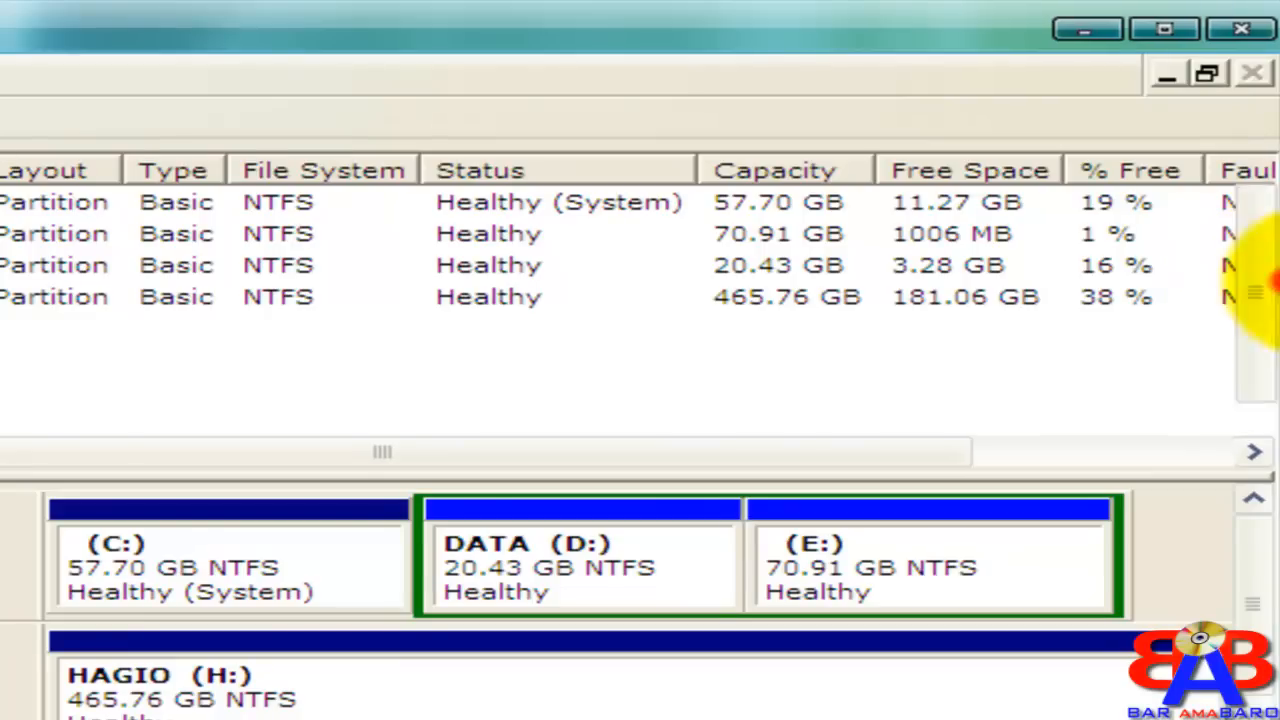
left_click_drag(1277, 283, 1279, 283)
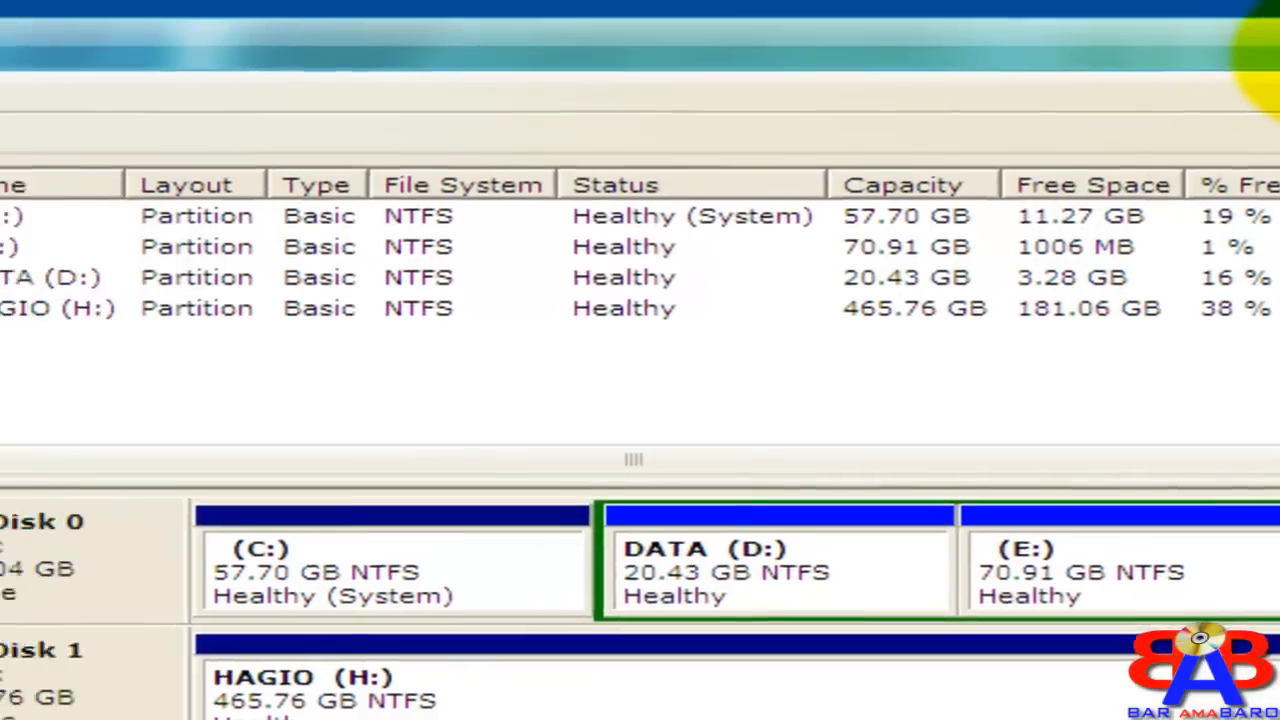
Check the used and free space of Local Disk (E:) in its properties from My Computer, and close both windows.
left_click(1224, 36)
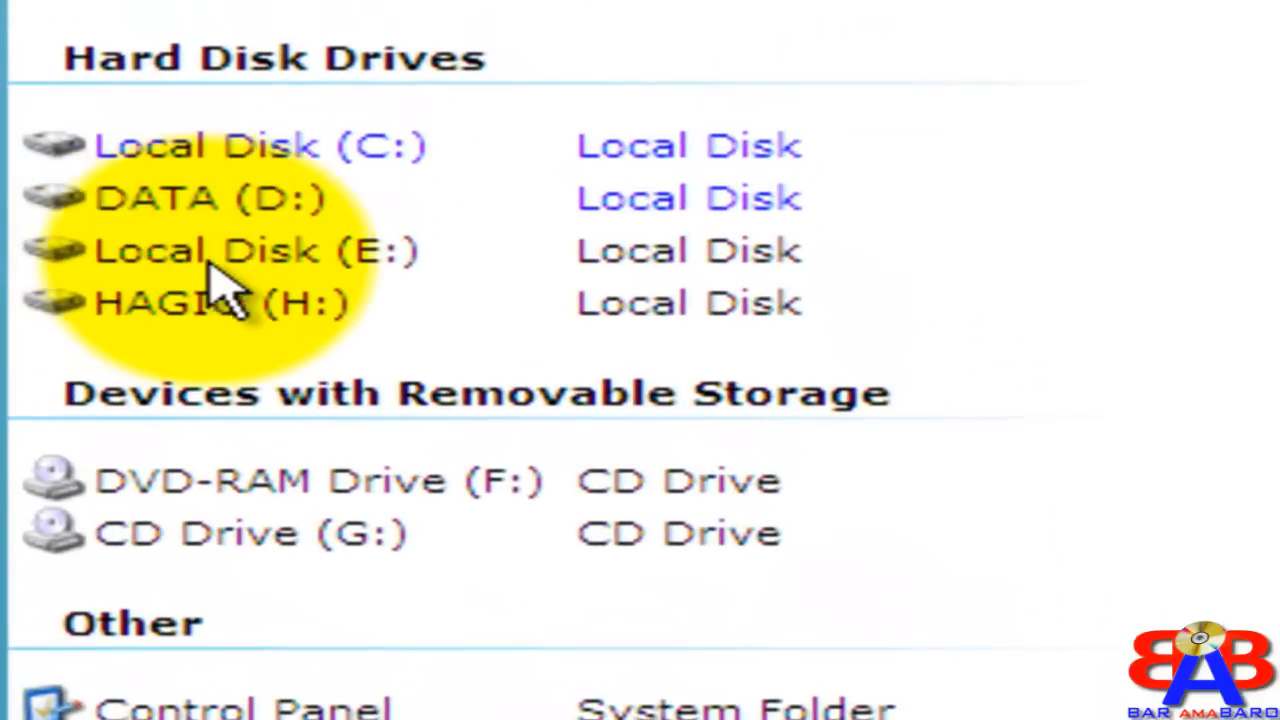
right_click(235, 268)
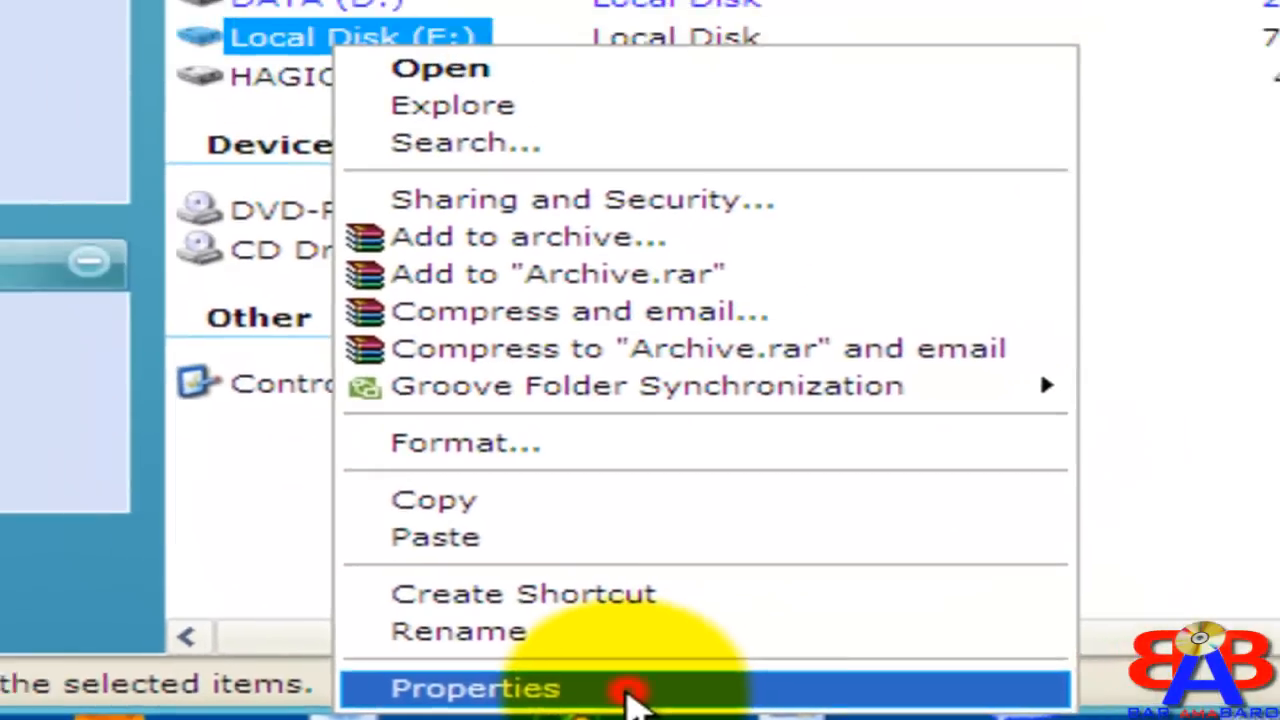
left_click(630, 685)
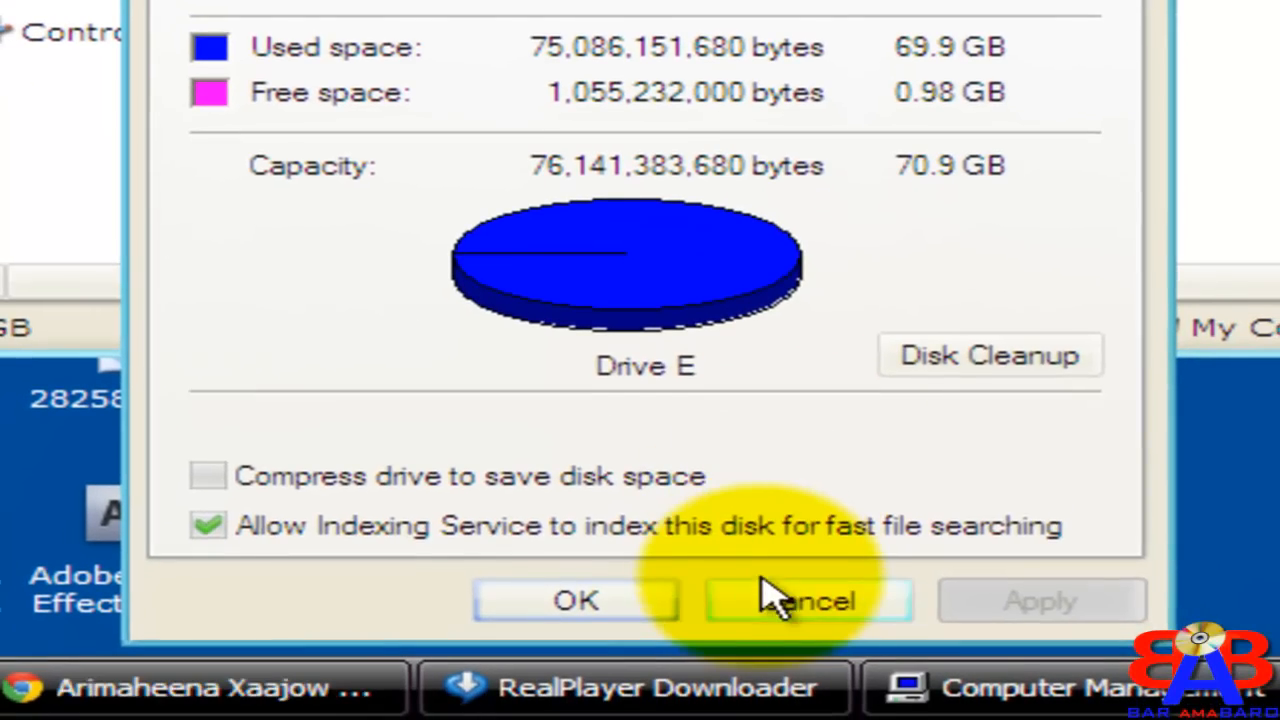
left_click(765, 665)
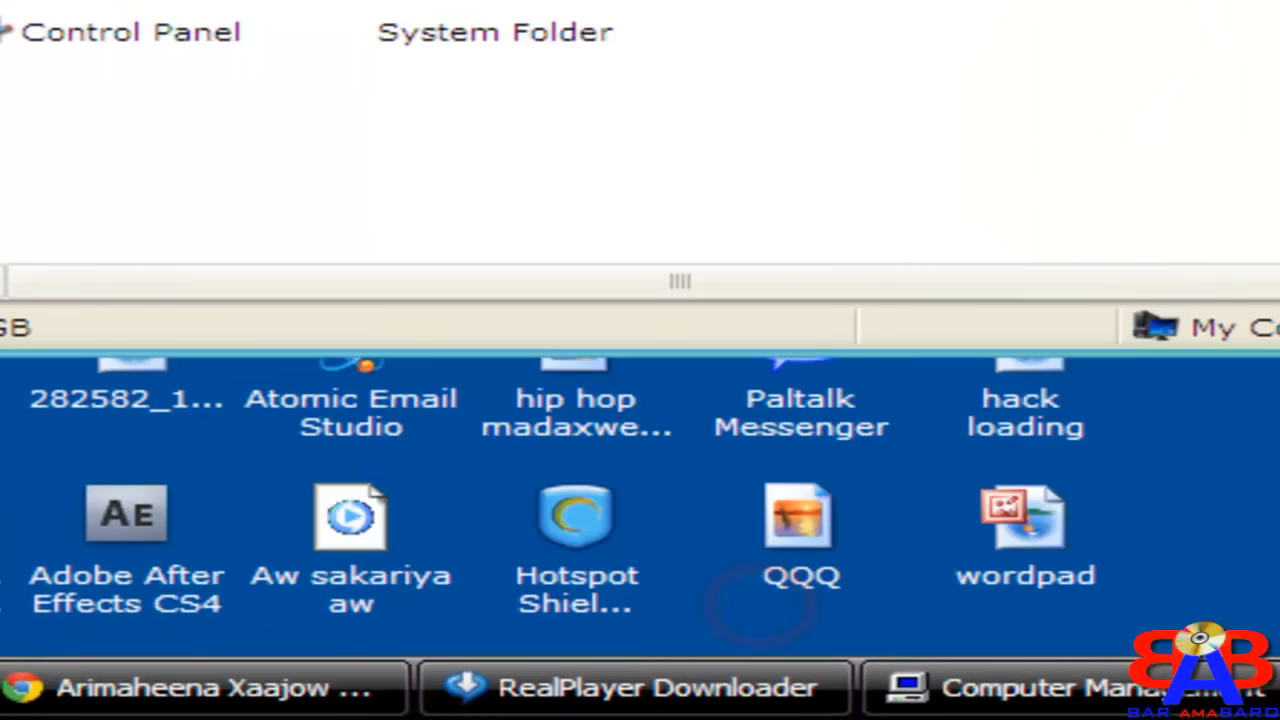
key("alt+F4")
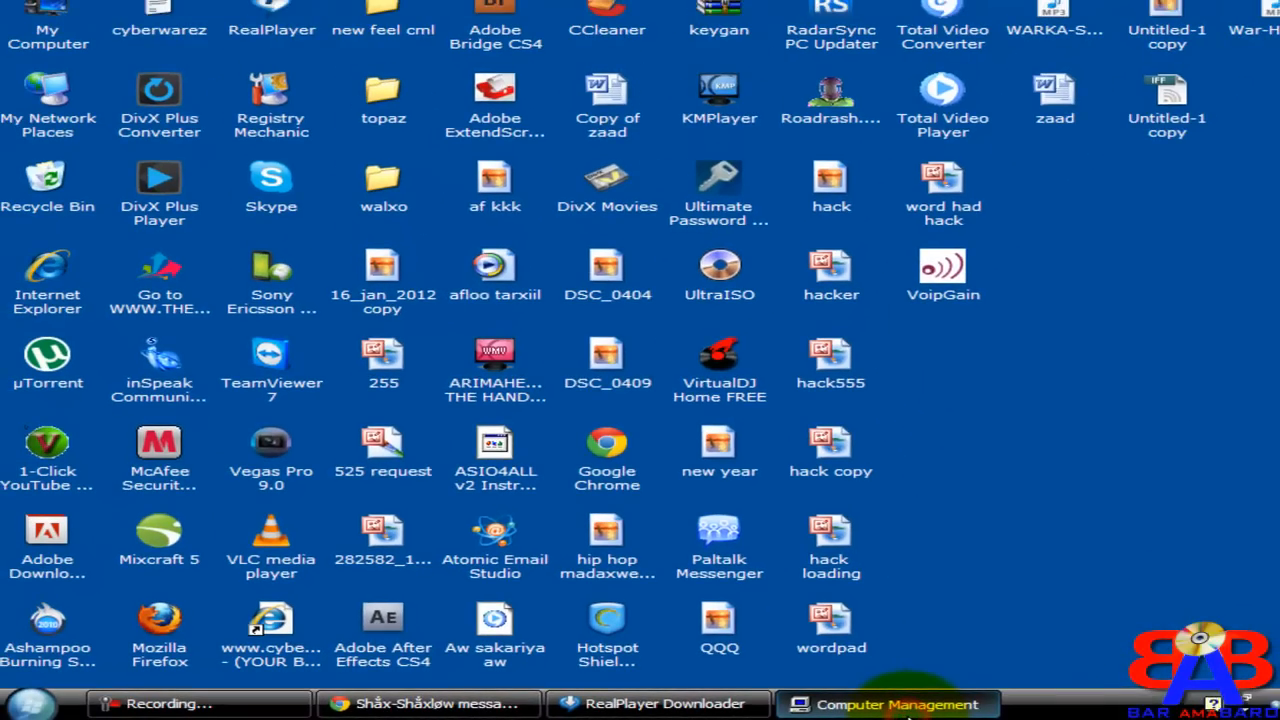
Return to Computer Management and open the format options for the E: volume.
left_click(1168, 698)
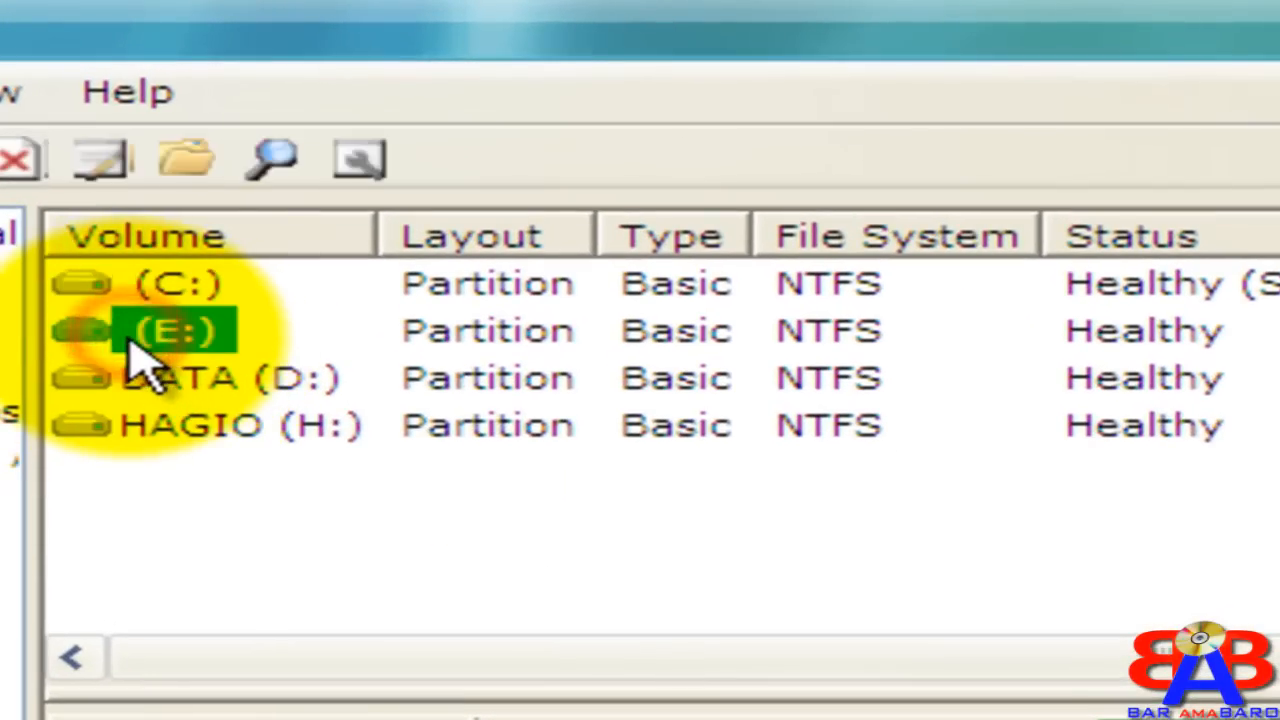
left_click(140, 284)
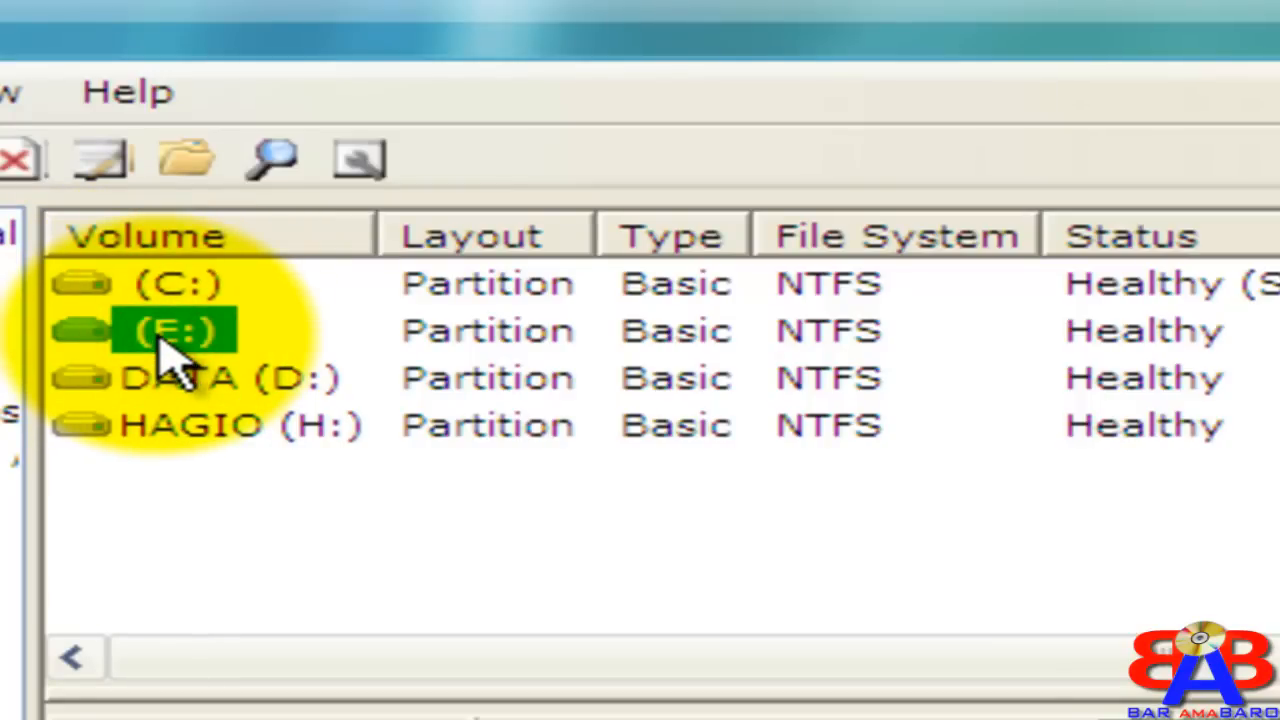
right_click(170, 350)
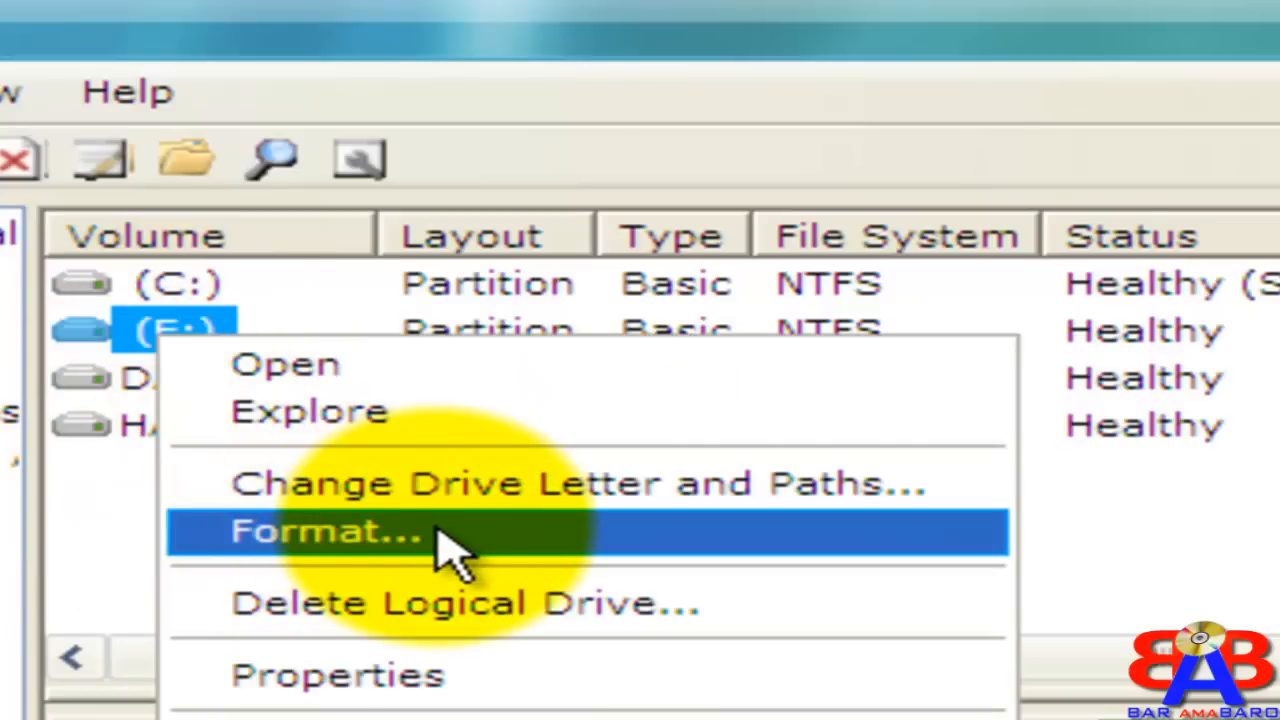
left_click(440, 545)
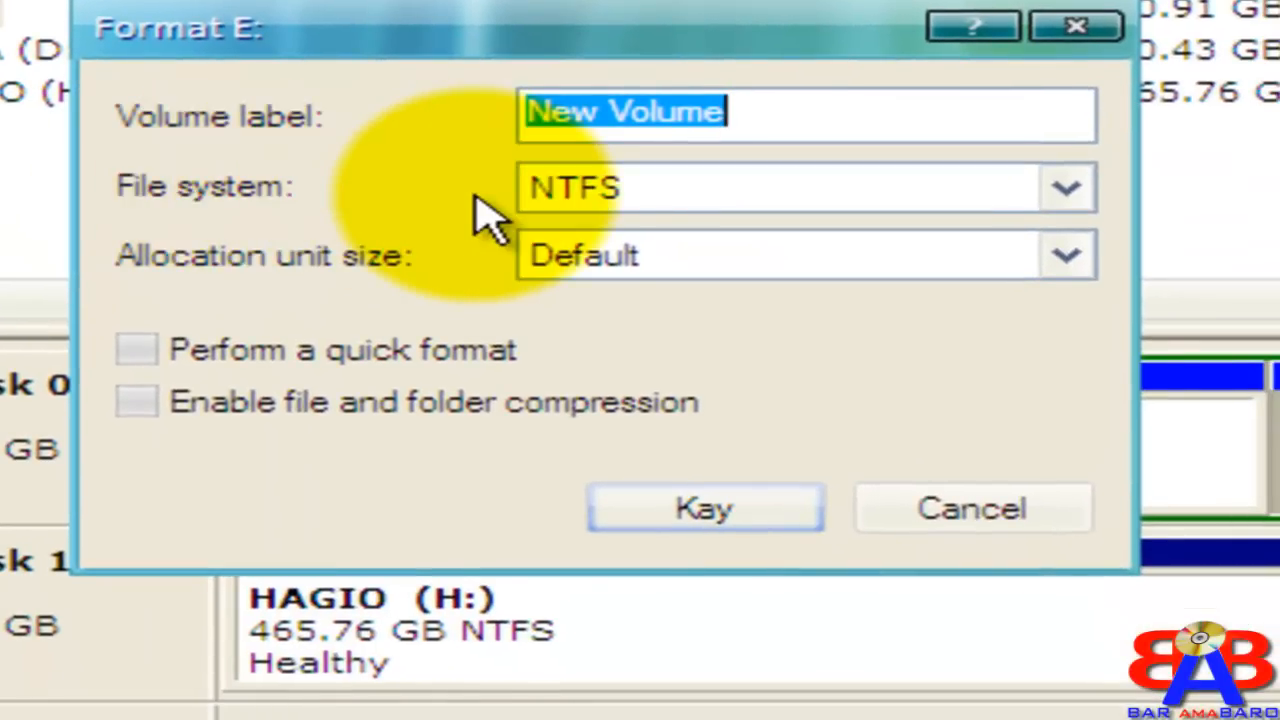
Format E: as NTFS with the default allocation unit size, quick format and file and folder compression enabled, accepting the data erasure.
left_click(894, 196)
left_click(894, 196)
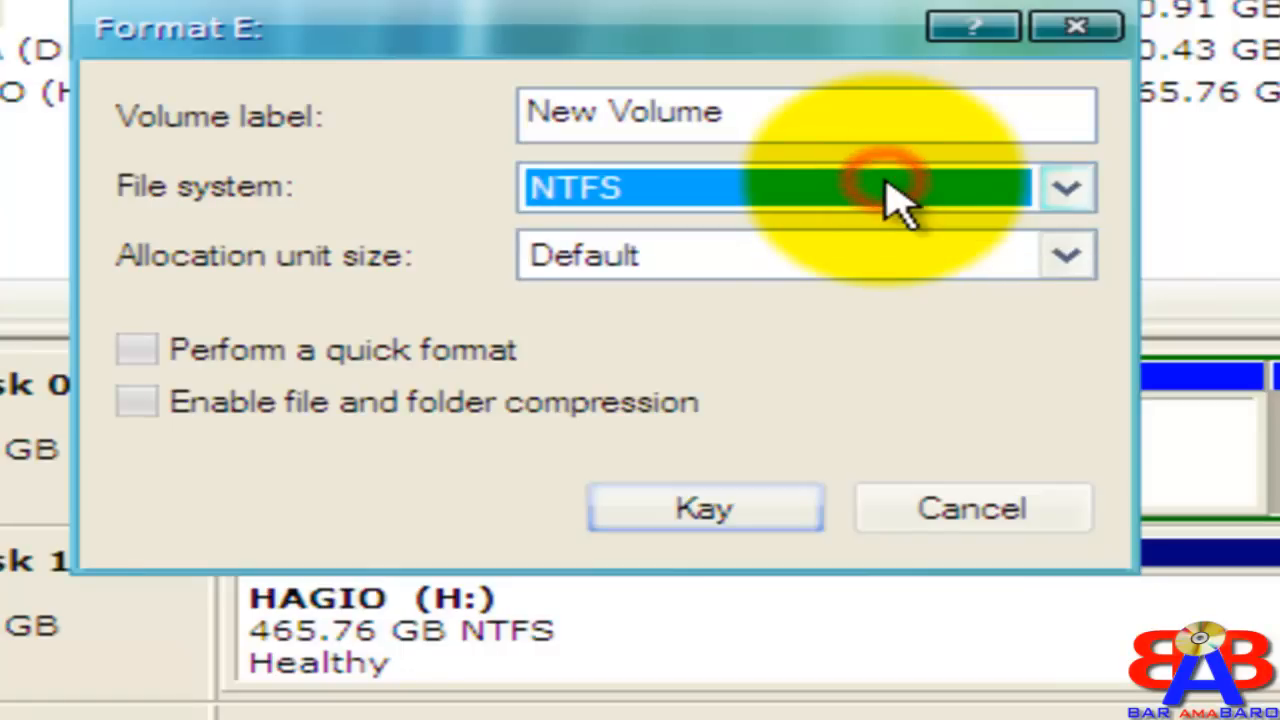
left_click(270, 345)
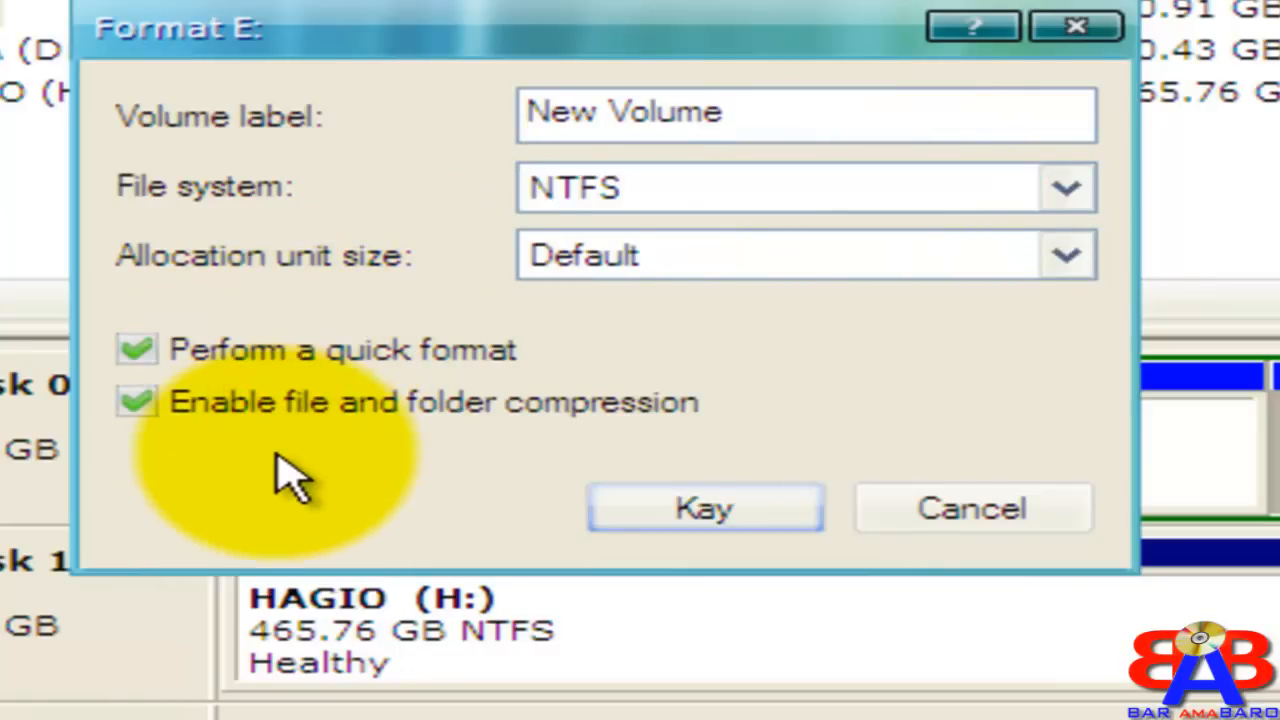
left_click(937, 252)
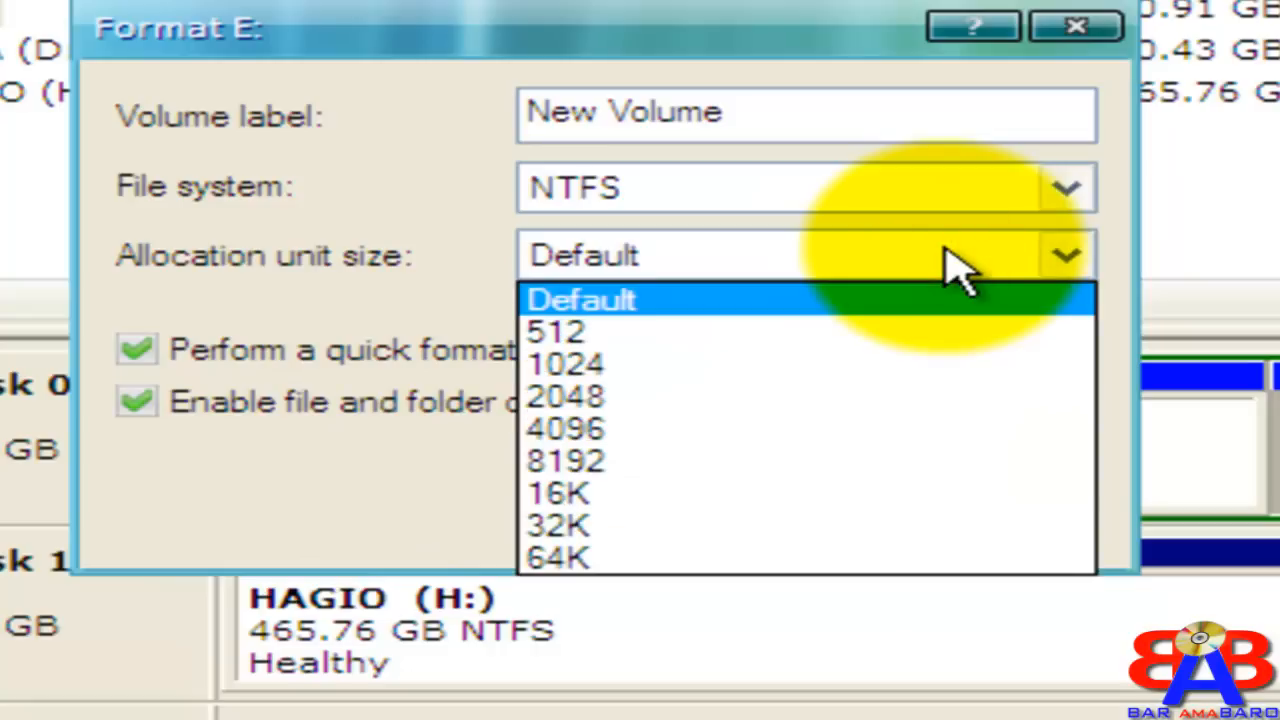
left_click(947, 252)
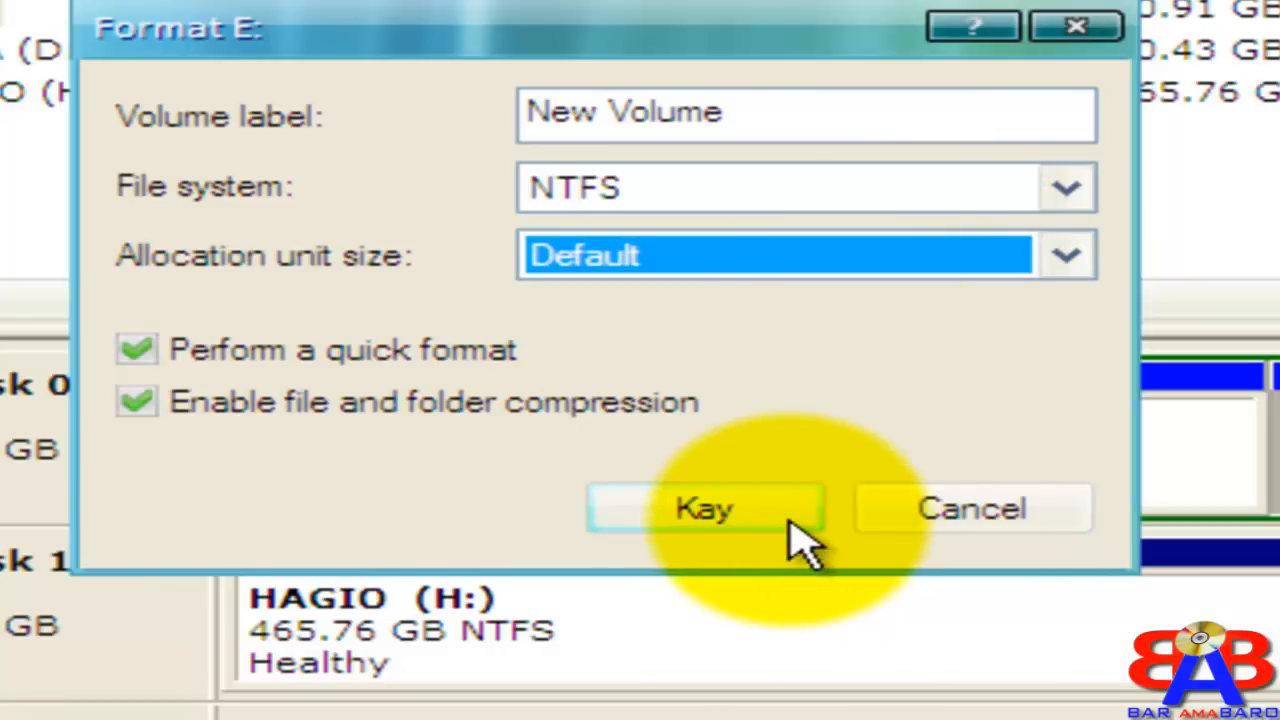
left_click(790, 512)
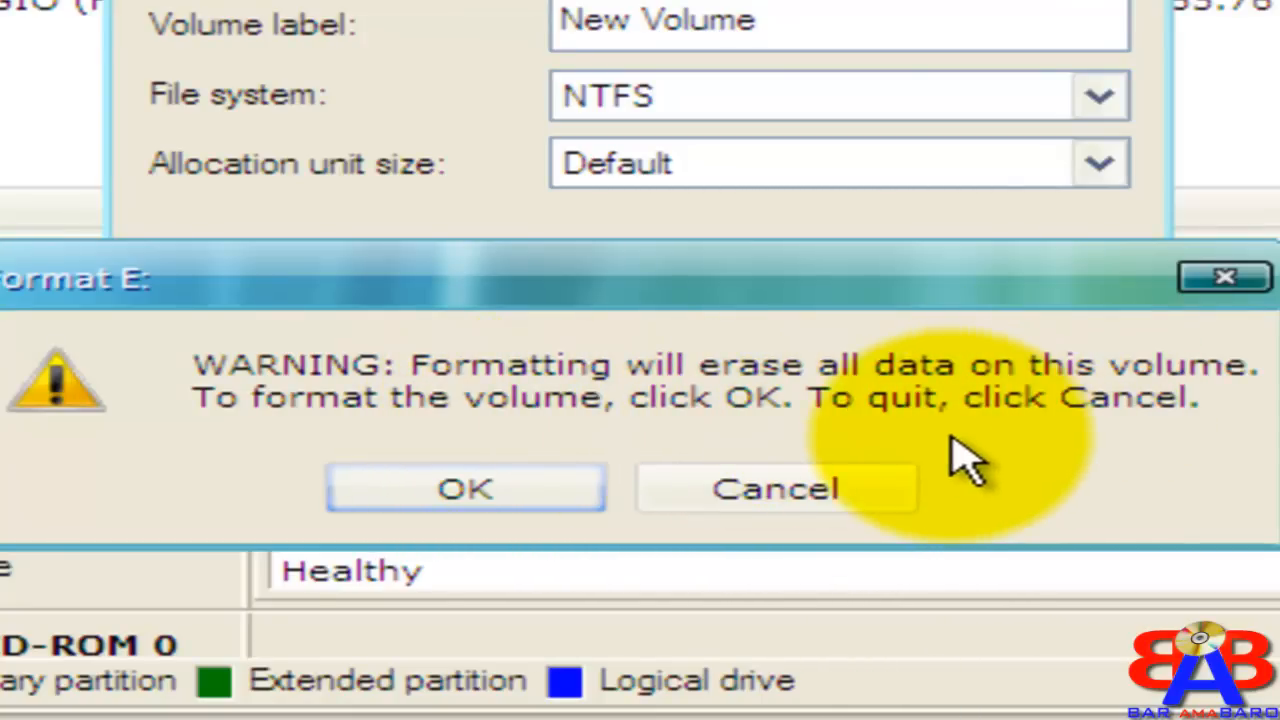
left_click(548, 490)
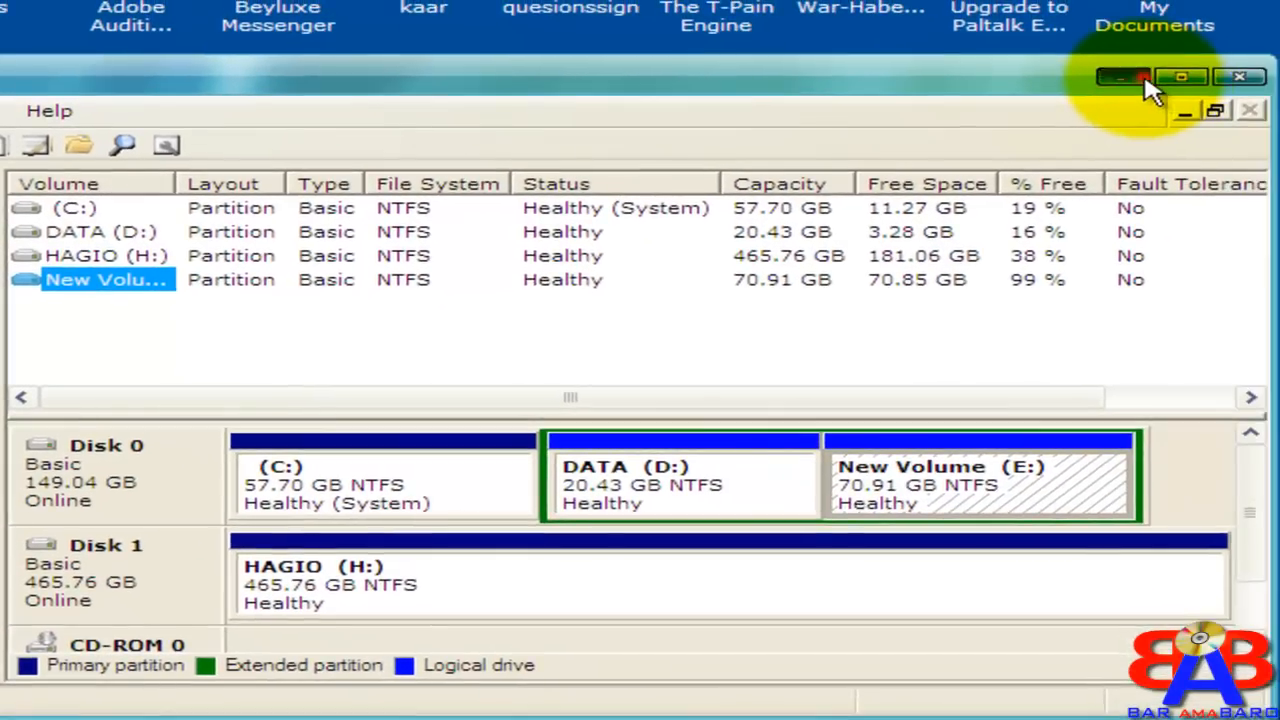
Minimize Computer Management and check the used and free space of New Volume (E:) in its properties from My Computer.
left_click(1145, 80)
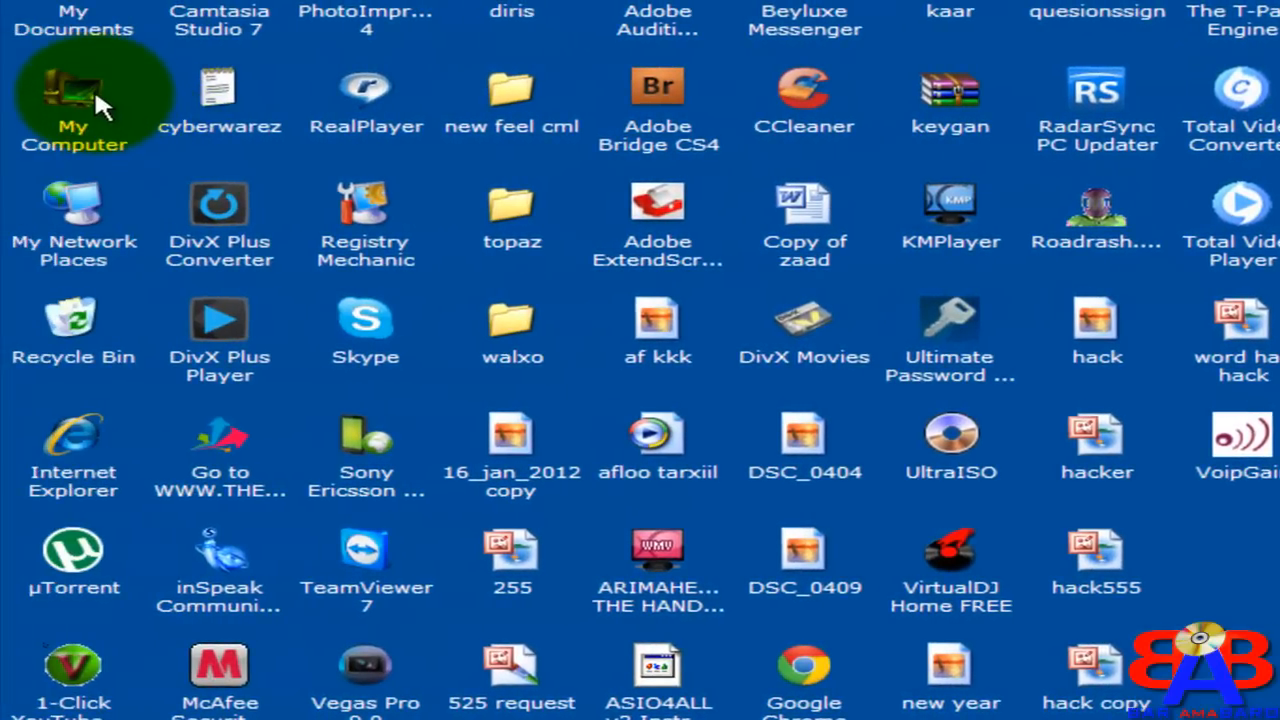
double_click(94, 86)
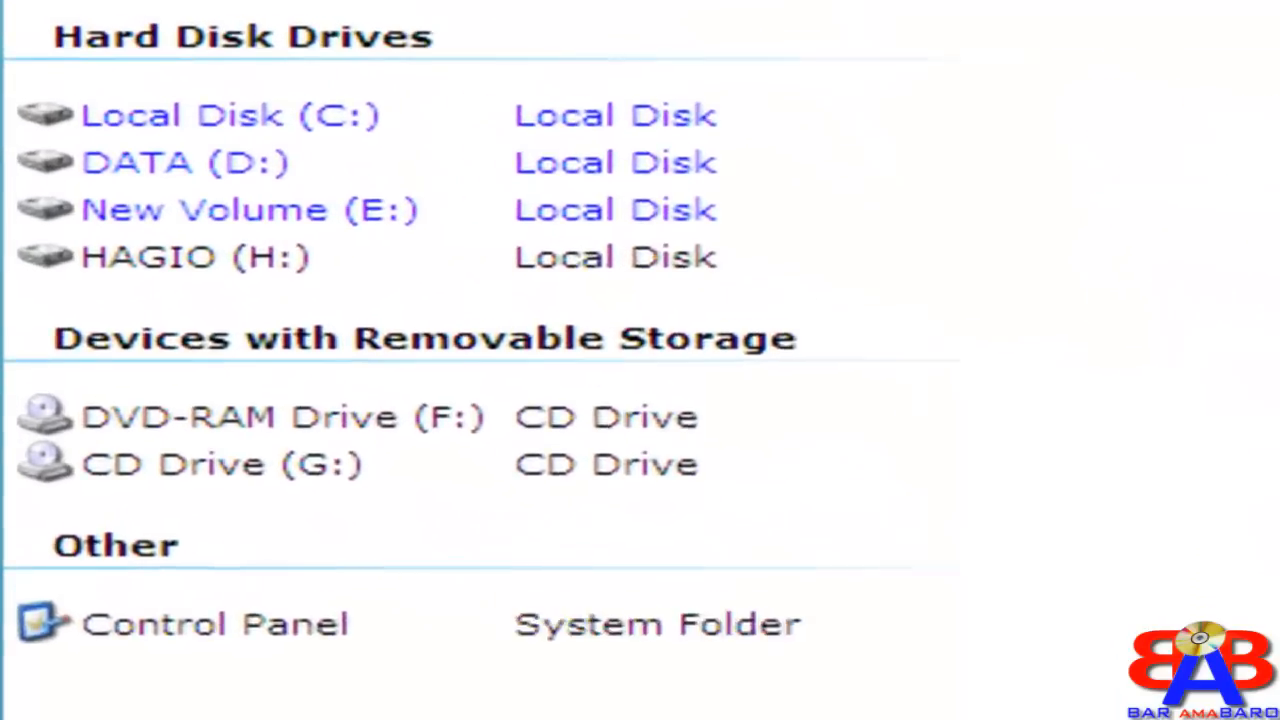
right_click(122, 296)
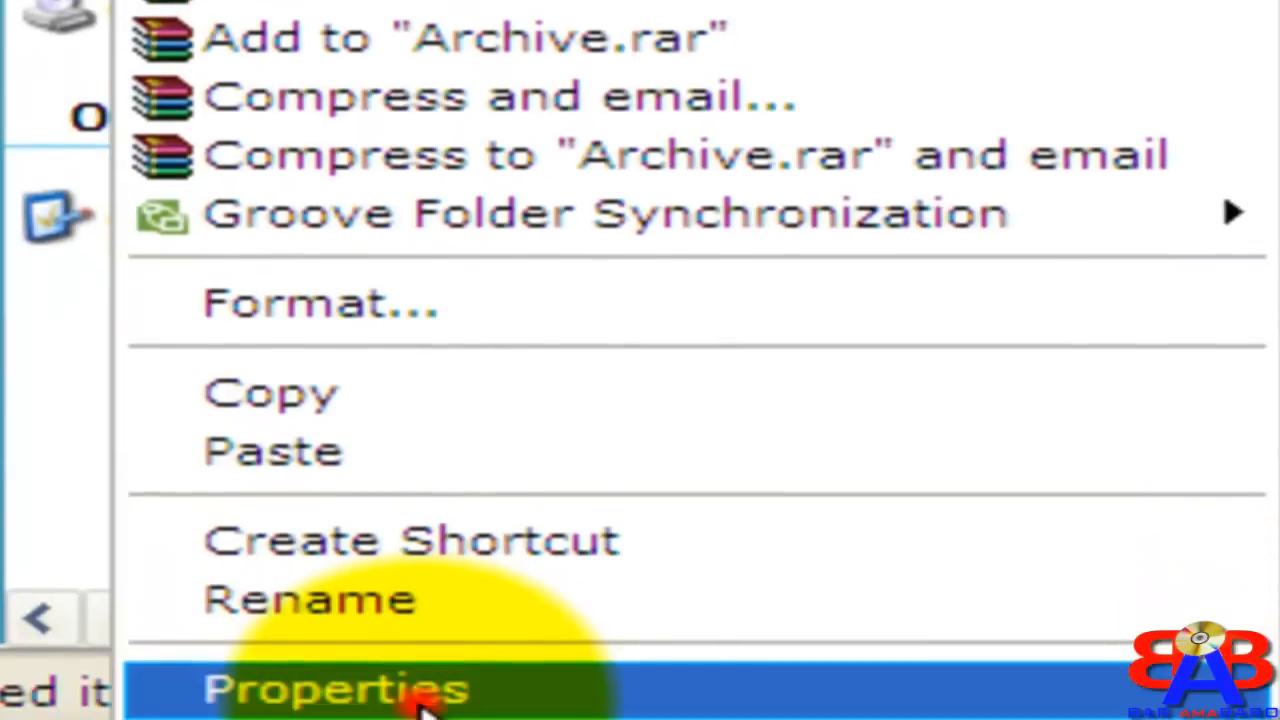
left_click(422, 692)
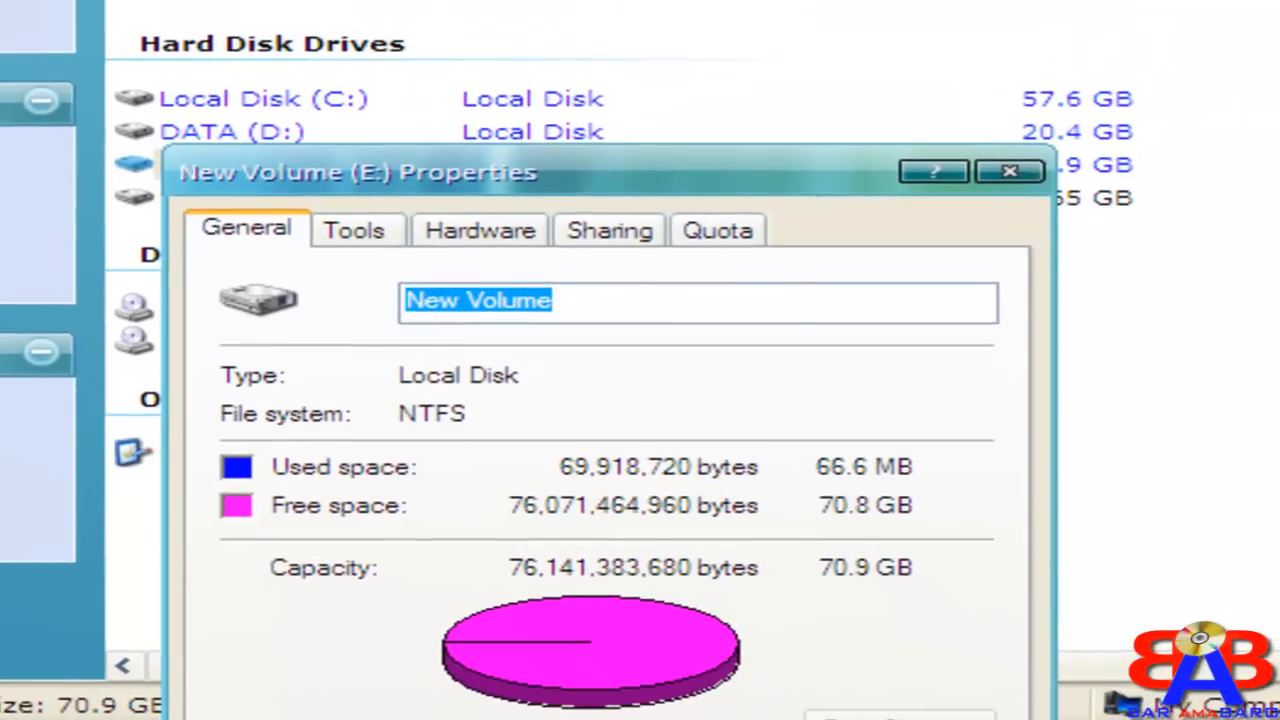
left_click(786, 719)
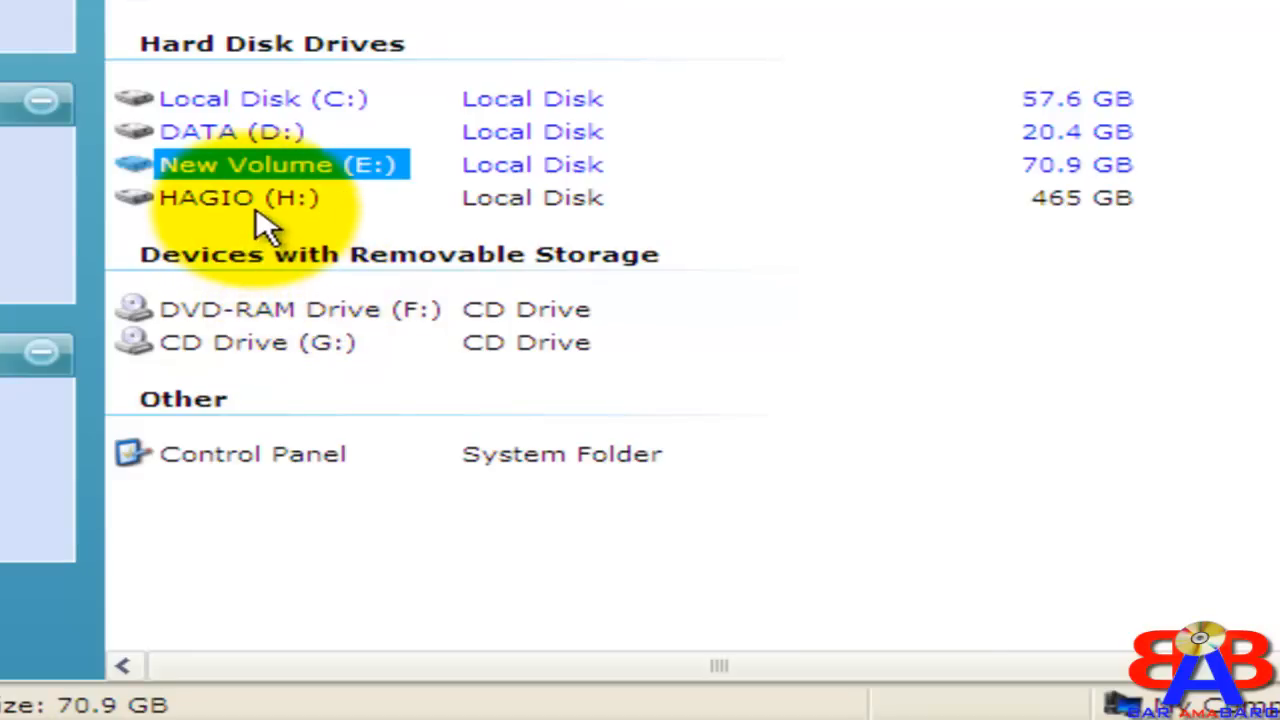
Rename the New Volume (E:) drive to ARIMAHEENA.
right_click(280, 185)
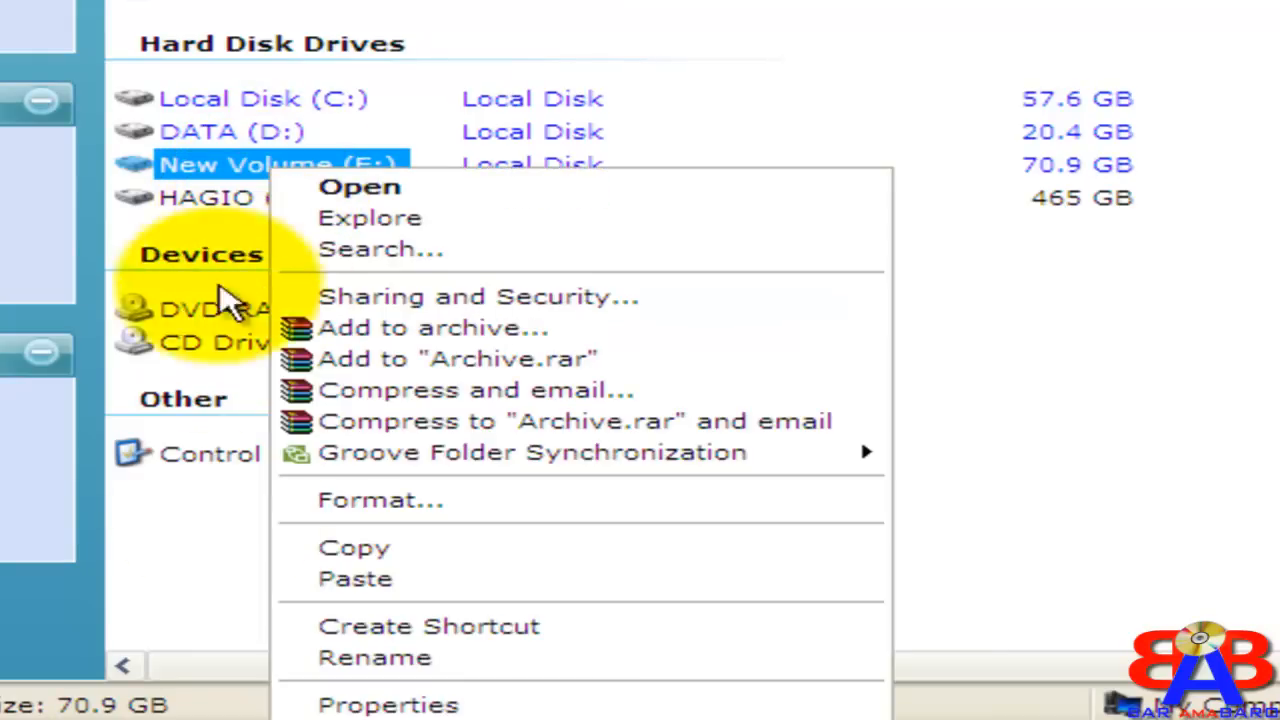
left_click(357, 674)
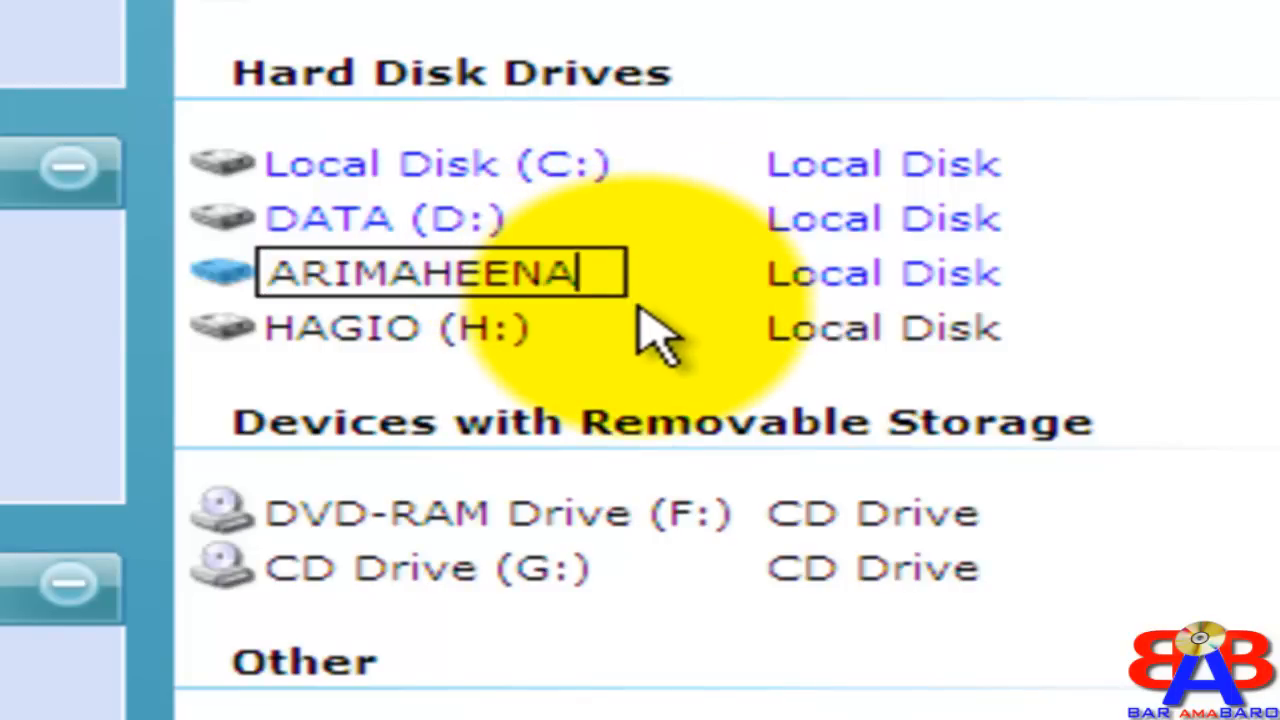
key("Return")
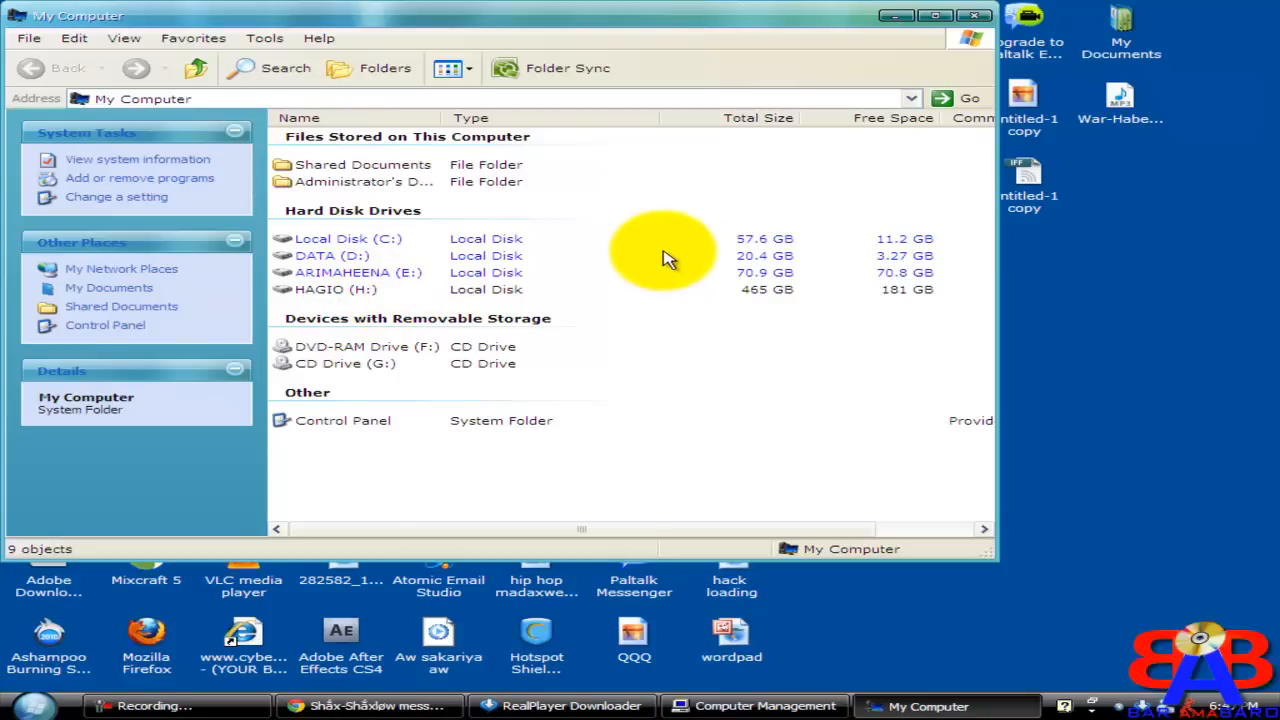
Close My Computer, check the E: volume's new name in Disk Management, and close Computer Management.
left_click(970, 15)
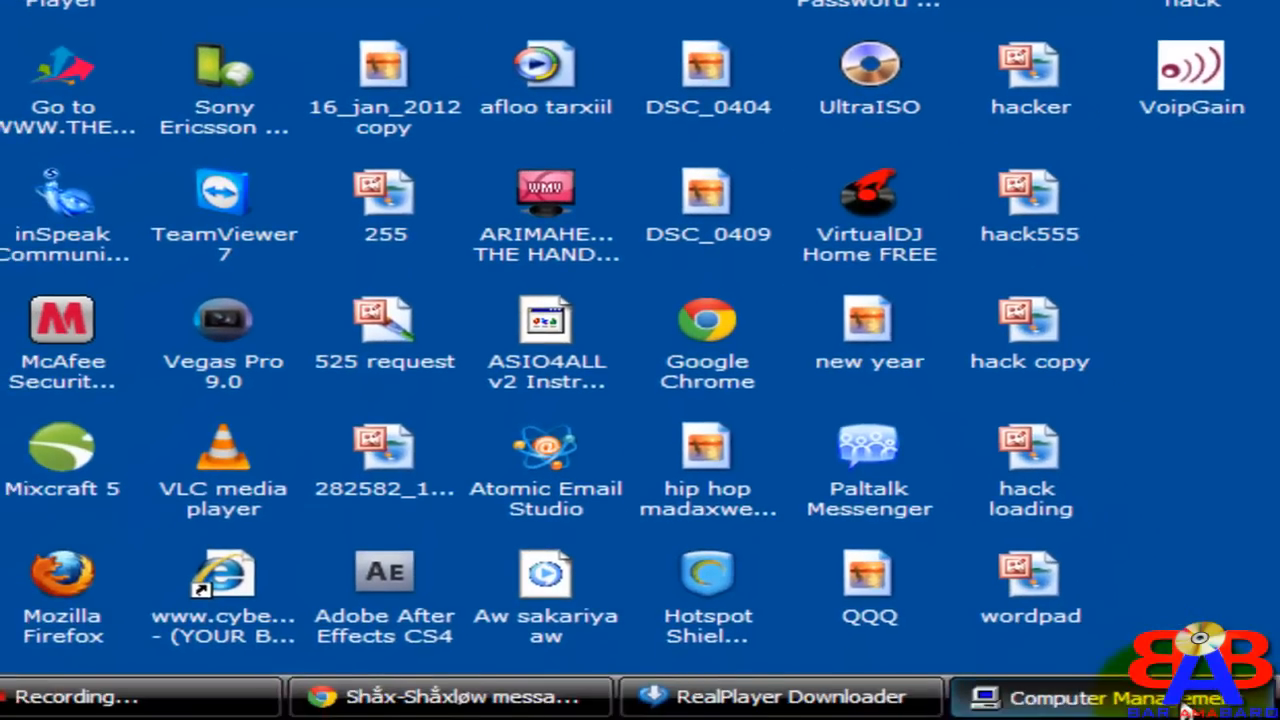
left_click(1186, 706)
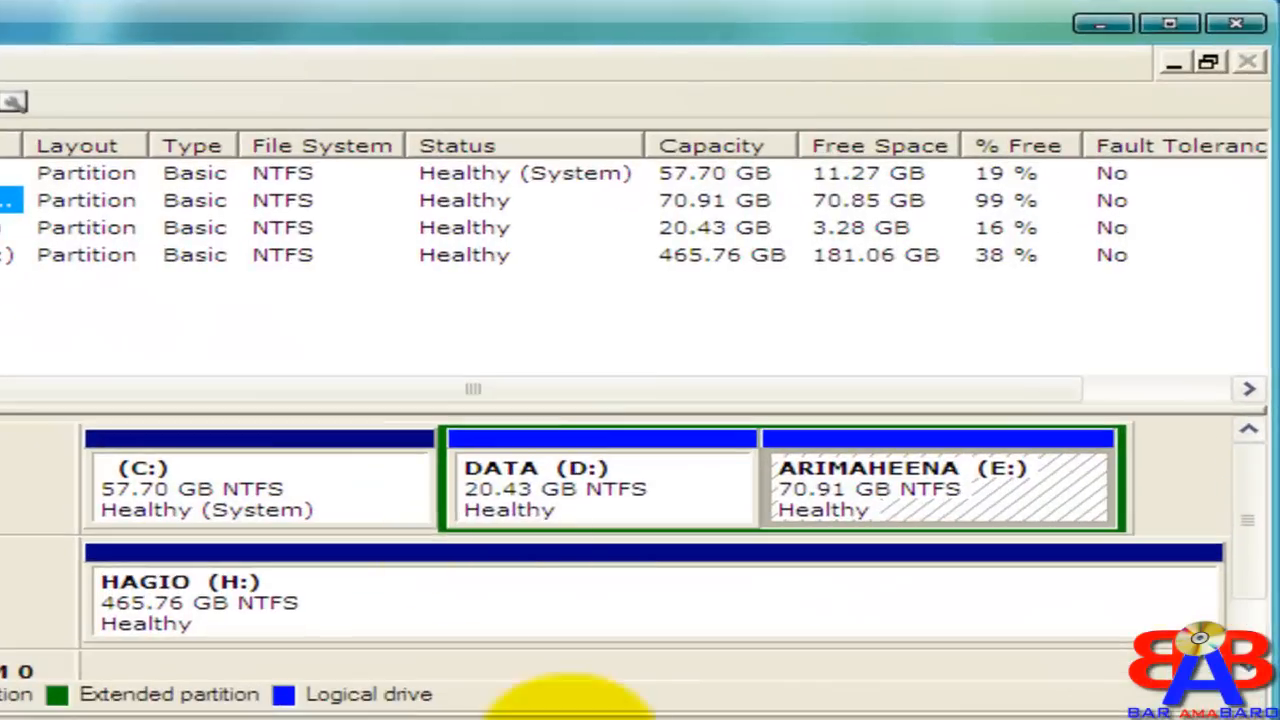
left_click(1222, 32)
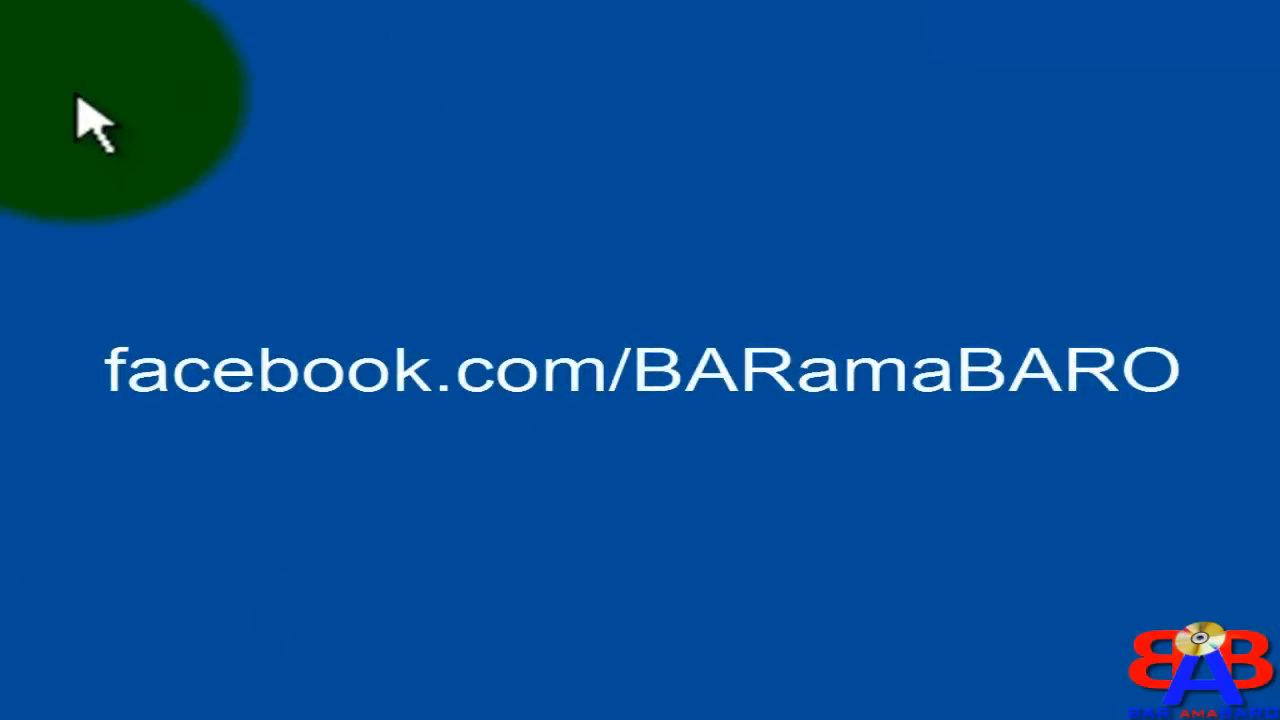